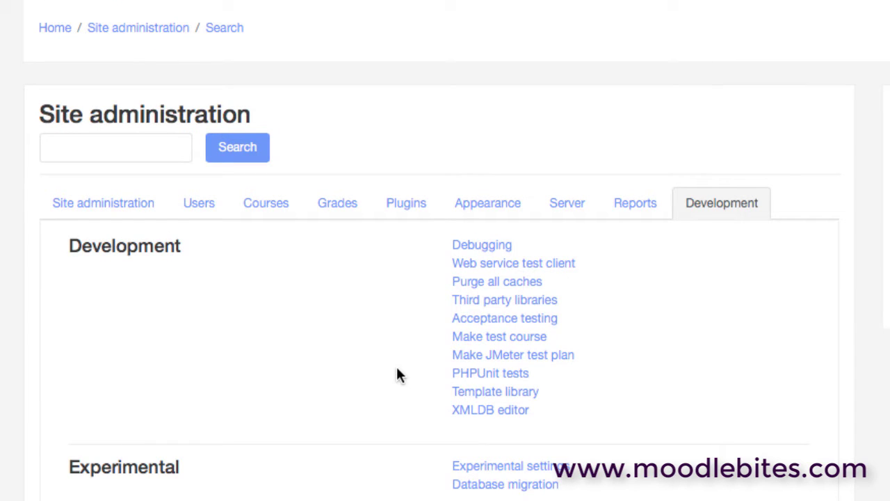
Open the Debugging page from Development, where Debug messages shows NONE
{"action": "left_click", "coordinate": [468, 247]}
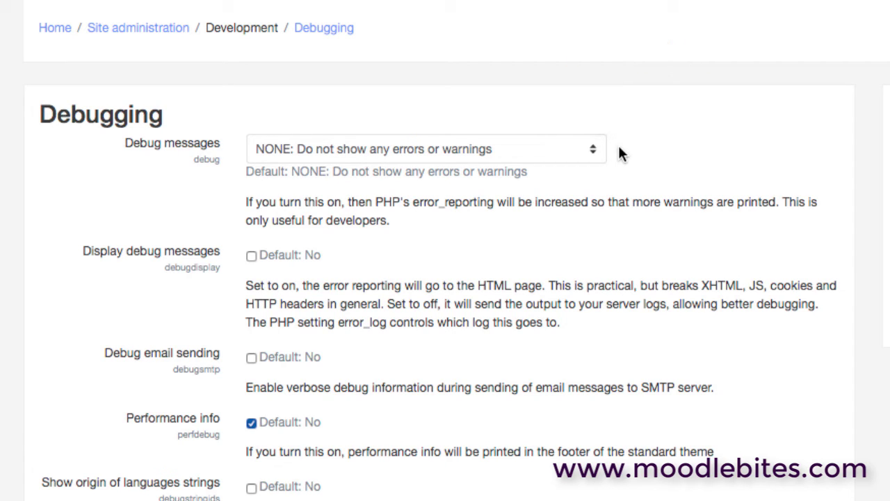
{"action": "left_click", "coordinate": [590, 152]}
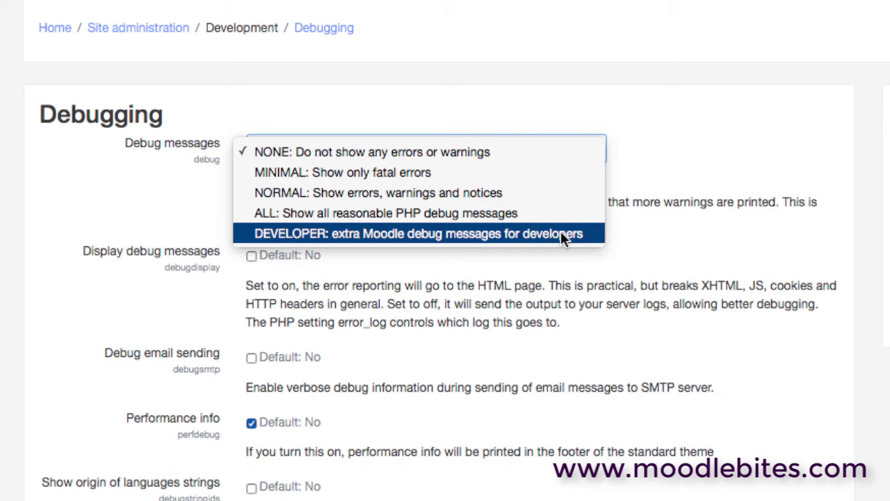
{"action": "key", "text": "Escape"}
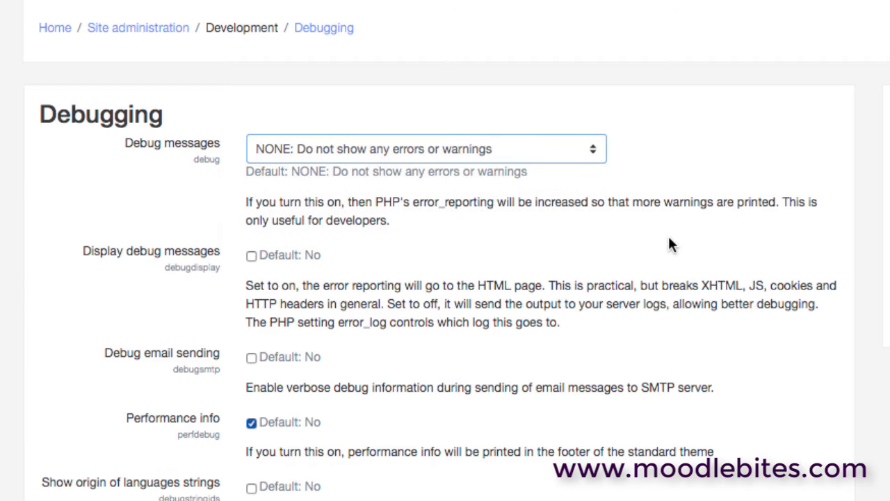
Enable Debug email sending on the Debugging page, alongside Performance info
{"action": "left_click", "coordinate": [251, 256]}
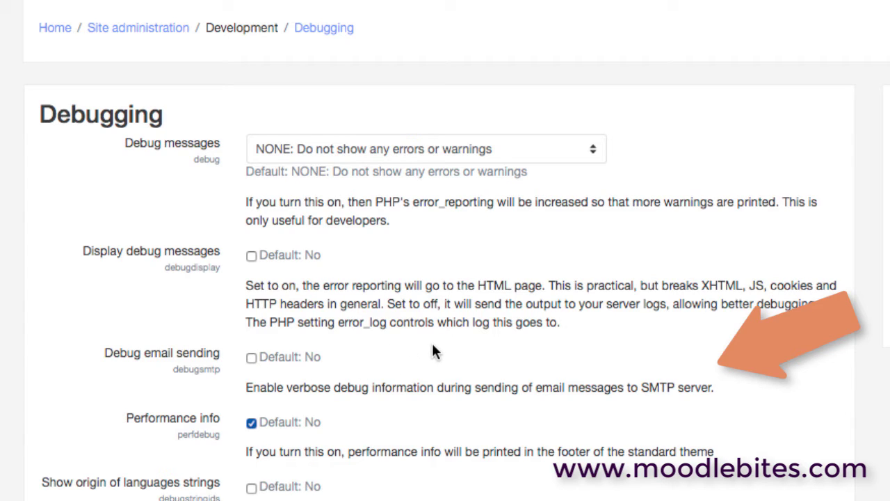
{"action": "left_click", "coordinate": [251, 357]}
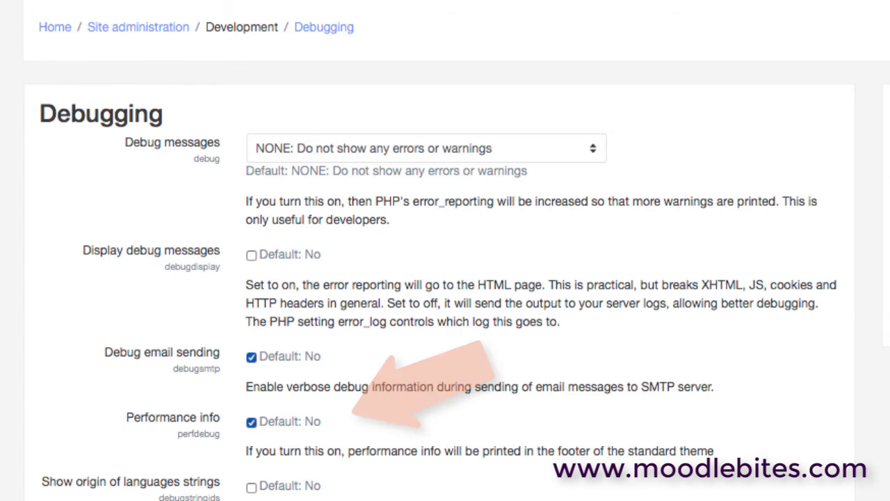
Scroll down to review the performance footer figures, then back up the Debugging page
{"action": "scroll", "coordinate": [866, 342], "scroll_direction": "down", "scroll_amount": 5}
{"action": "scroll", "coordinate": [445, 251], "scroll_direction": "down", "scroll_amount": 10}
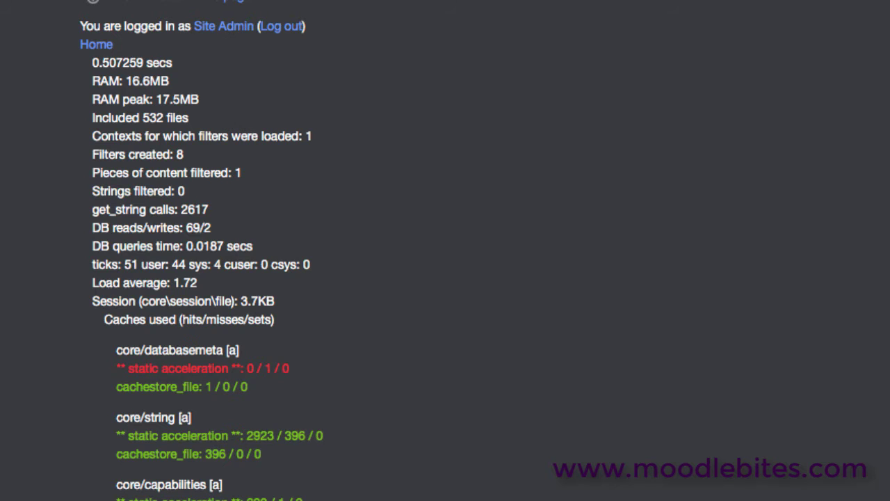
{"action": "scroll", "coordinate": [445, 251], "scroll_direction": "down", "scroll_amount": 5}
{"action": "scroll", "coordinate": [445, 250], "scroll_direction": "up", "scroll_amount": 3}
{"action": "scroll", "coordinate": [445, 251], "scroll_direction": "up", "scroll_amount": 4}
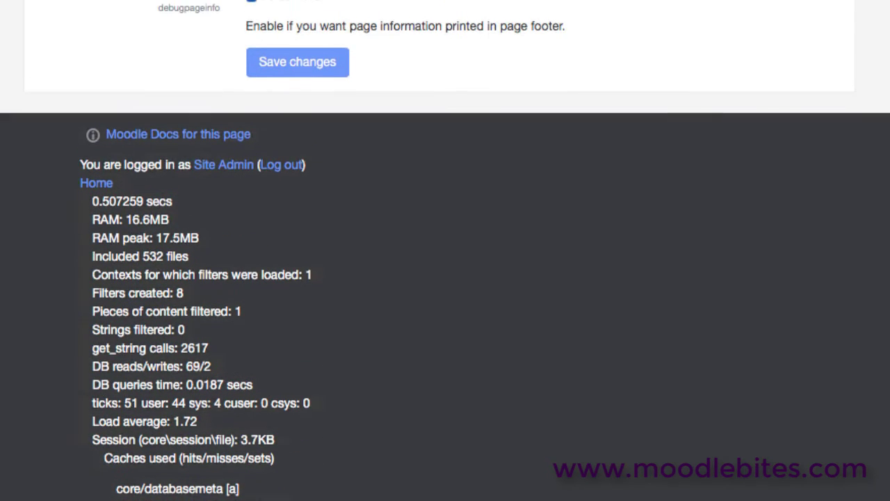
{"action": "scroll", "coordinate": [445, 250], "scroll_direction": "up", "scroll_amount": 6}
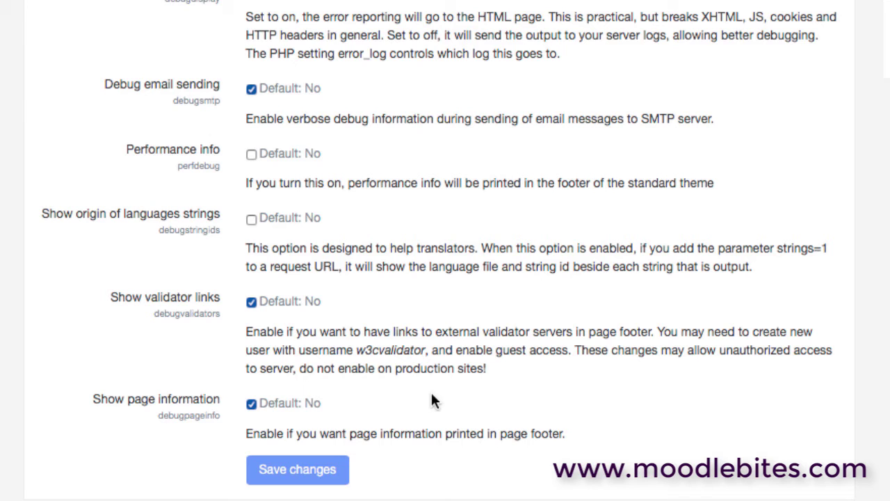
Highlight the warning against enabling these options on production sites, then scroll up
{"action": "left_click_drag", "start_coordinate": [491, 367], "coordinate": [299, 369]}
{"action": "scroll", "coordinate": [526, 386], "scroll_direction": "up", "scroll_amount": 1}
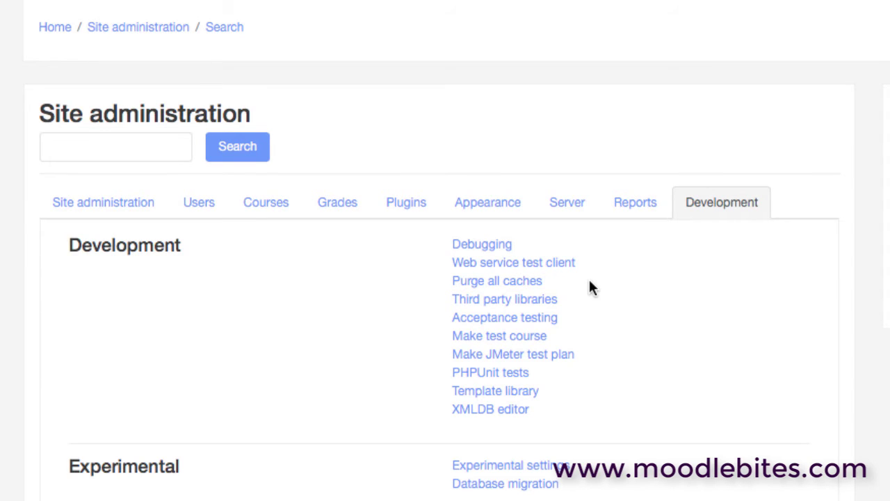
Open the Purge all caches page from the Development list
{"action": "left_click", "coordinate": [504, 288]}
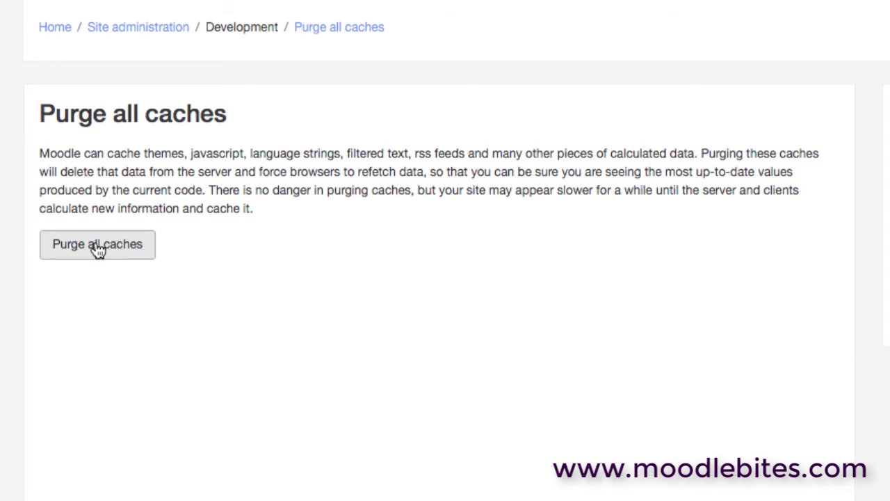
Confirm purging all of the site's caches
{"action": "left_click", "coordinate": [98, 249]}
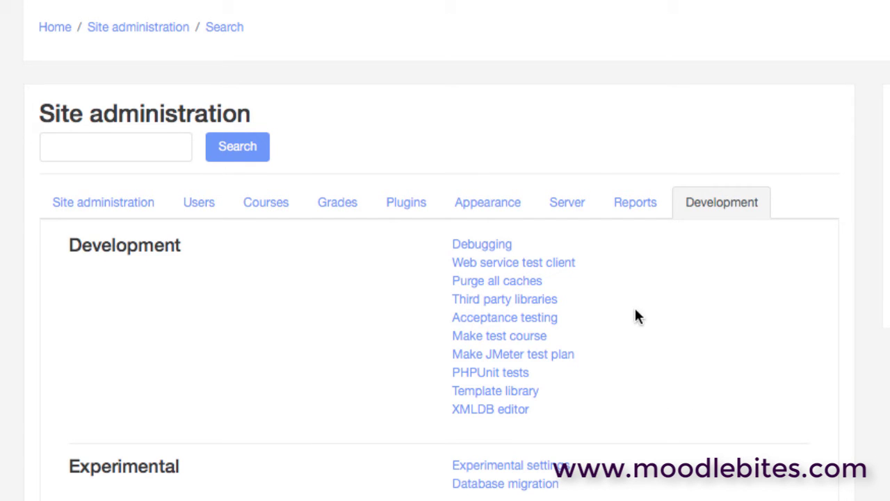
{"action": "left_click", "coordinate": [530, 337]}
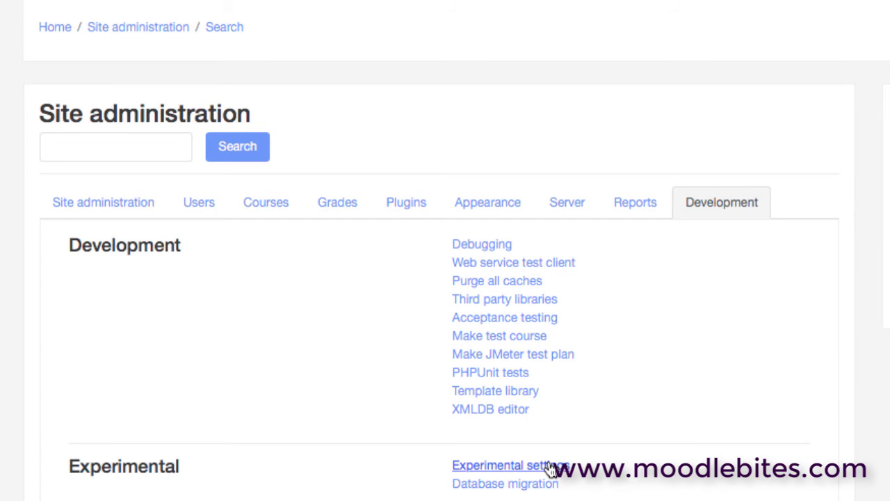
In Experimental settings, untick Safe Exam Browser integration and drag-and-drop upload of text/links
{"action": "left_click", "coordinate": [550, 466]}
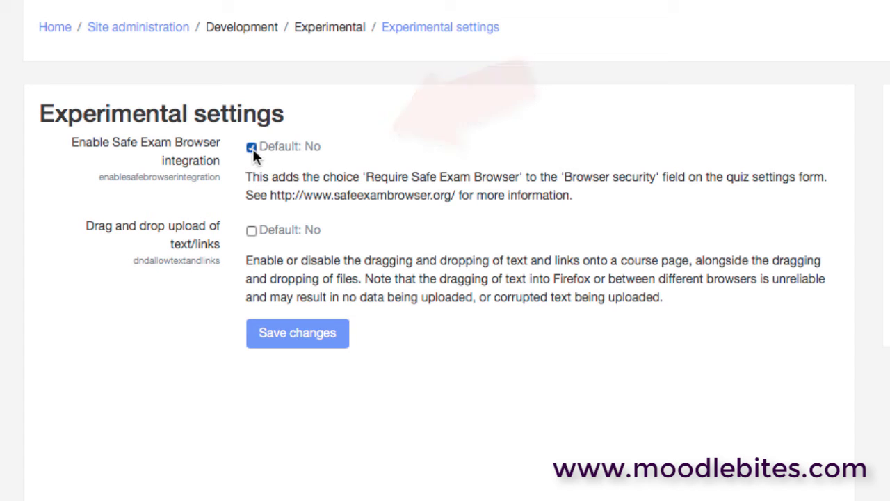
{"action": "left_click", "coordinate": [251, 147]}
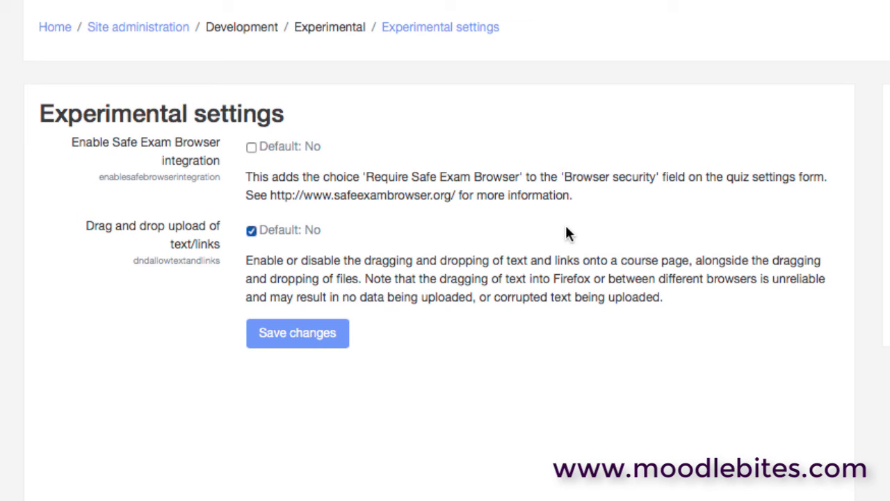
{"action": "left_click", "coordinate": [251, 231]}
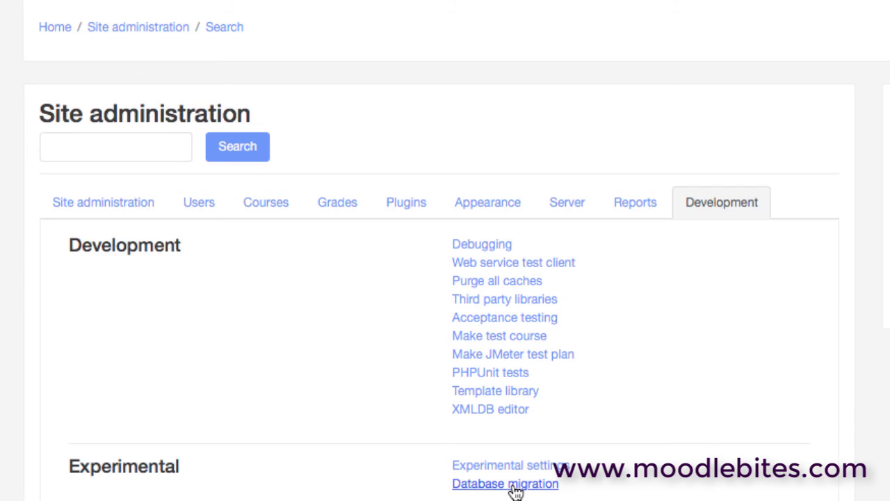
Open Database migration under Experimental to show the empty Target database form
{"action": "left_click", "coordinate": [515, 487]}
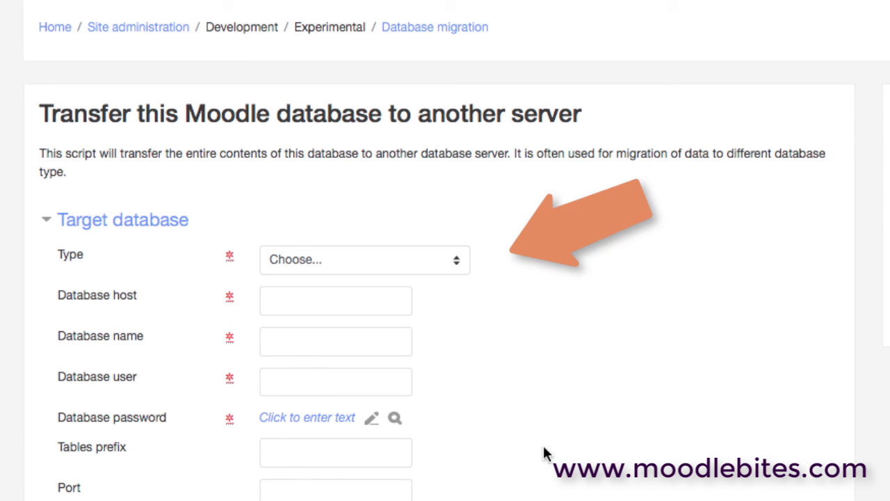
Choose Improved MySQL (native/mysqli) as the target database type
{"action": "left_click", "coordinate": [456, 265]}
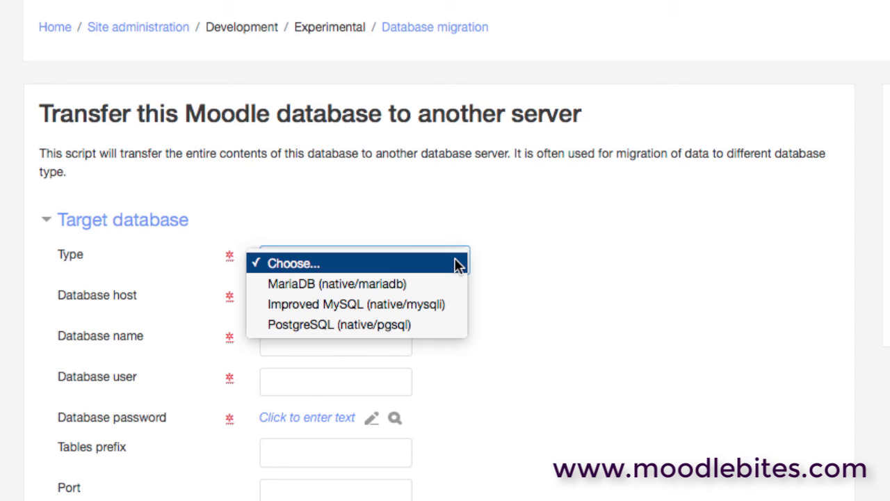
{"action": "left_click", "coordinate": [392, 303]}
{"action": "left_click", "coordinate": [344, 304]}
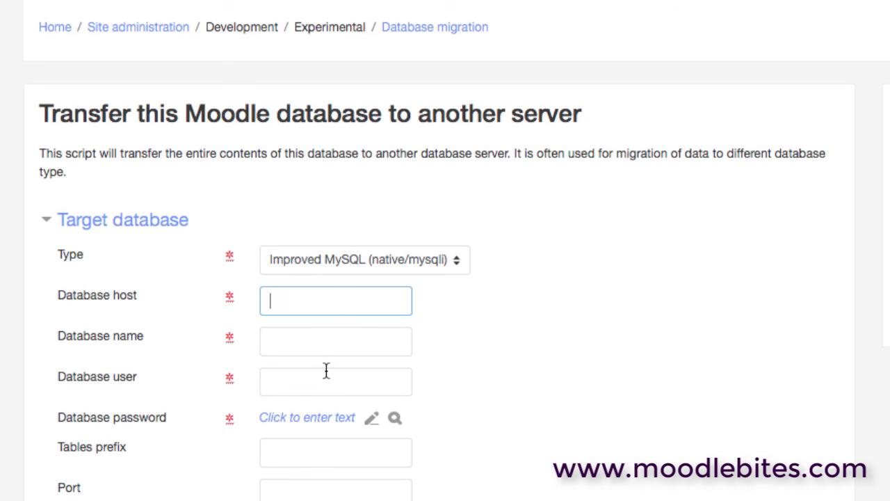
Try mdl_ as the tables prefix, clear it again, and leave the type unchanged
{"action": "left_click", "coordinate": [334, 453]}
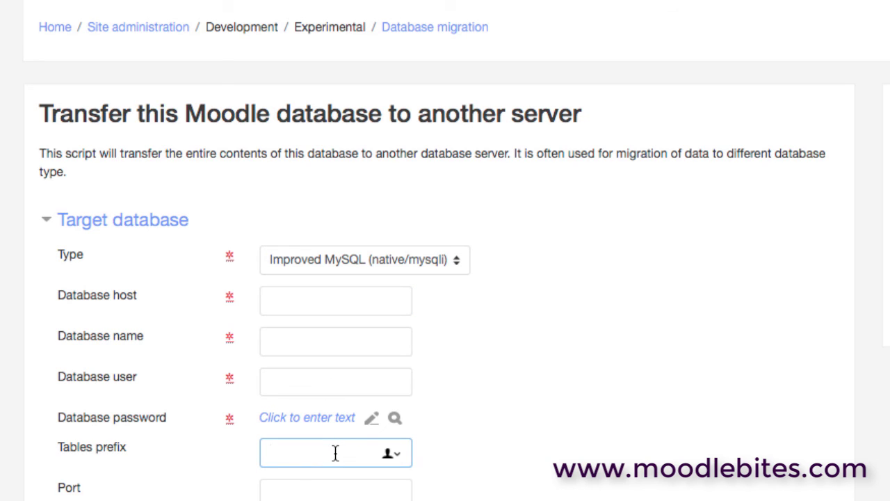
{"action": "type", "text": "mdl_"}
{"action": "key", "text": "BackSpace"}
{"action": "key", "text": "BackSpace"}
{"action": "key", "text": "BackSpace"}
{"action": "key", "text": "BackSpace"}
{"action": "left_click", "coordinate": [549, 416]}
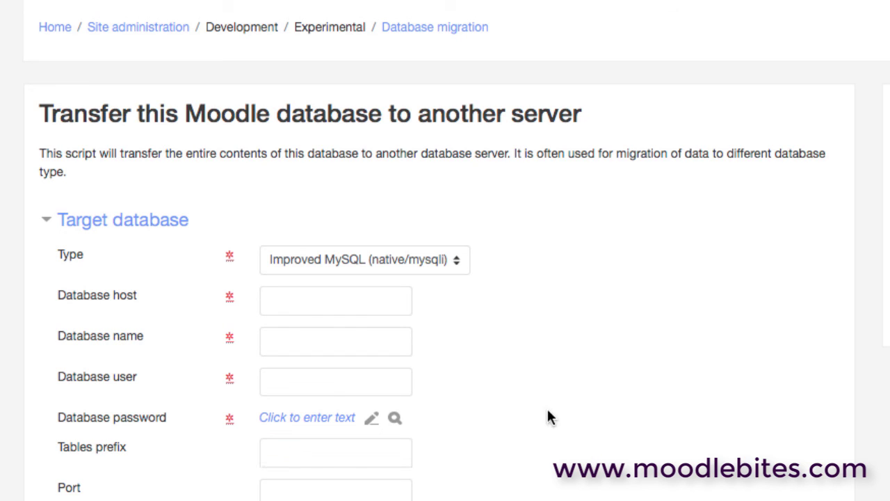
{"action": "left_click", "coordinate": [455, 265]}
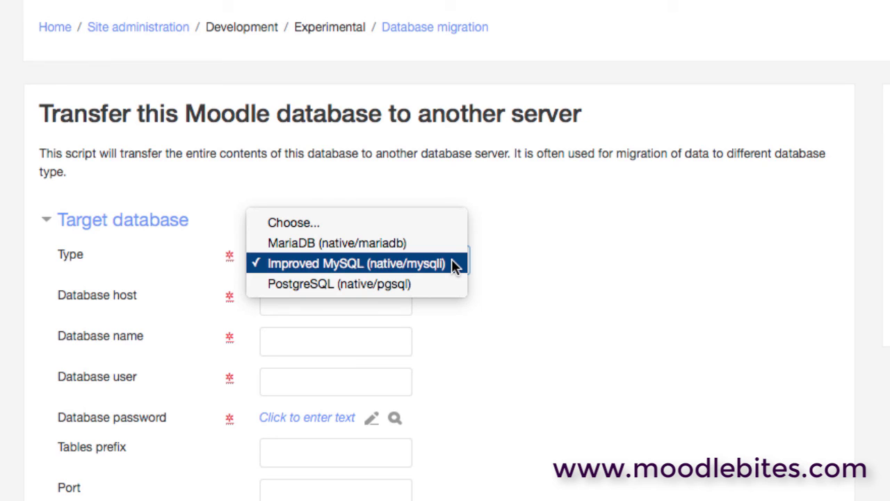
{"action": "left_click", "coordinate": [606, 366]}
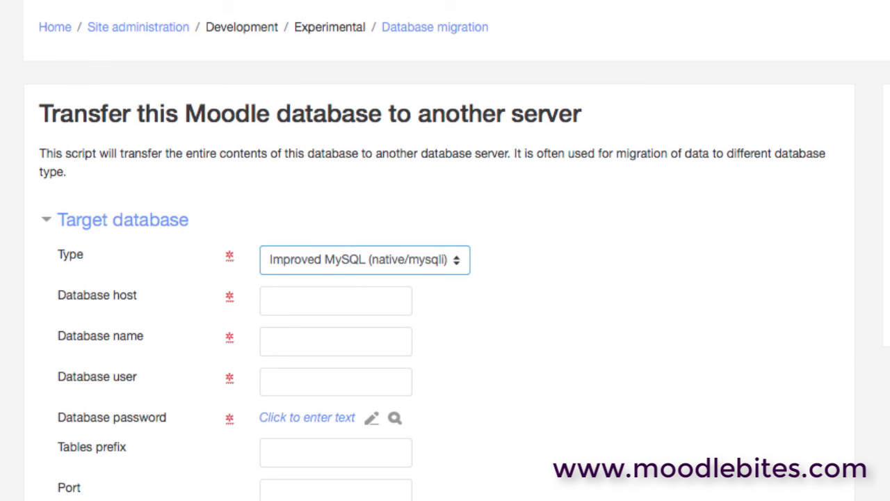
{"action": "scroll", "coordinate": [445, 278], "scroll_direction": "down", "scroll_amount": 5}
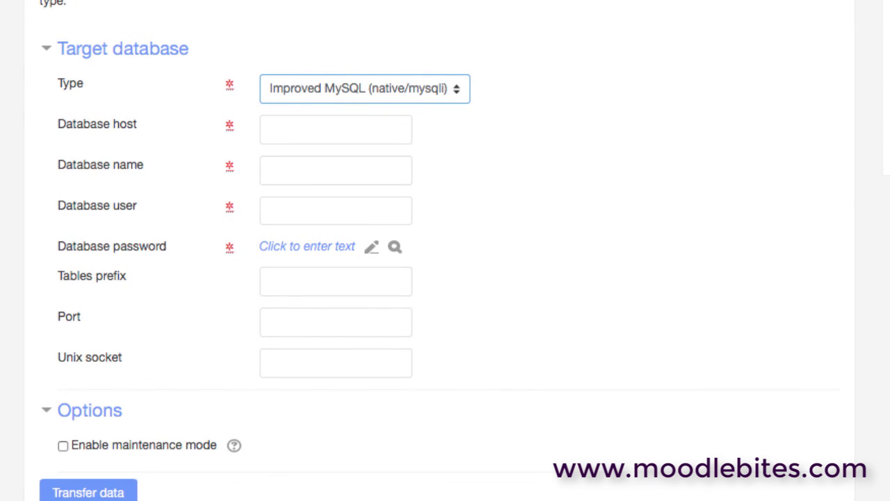
{"action": "scroll", "coordinate": [445, 278], "scroll_direction": "down", "scroll_amount": 1}
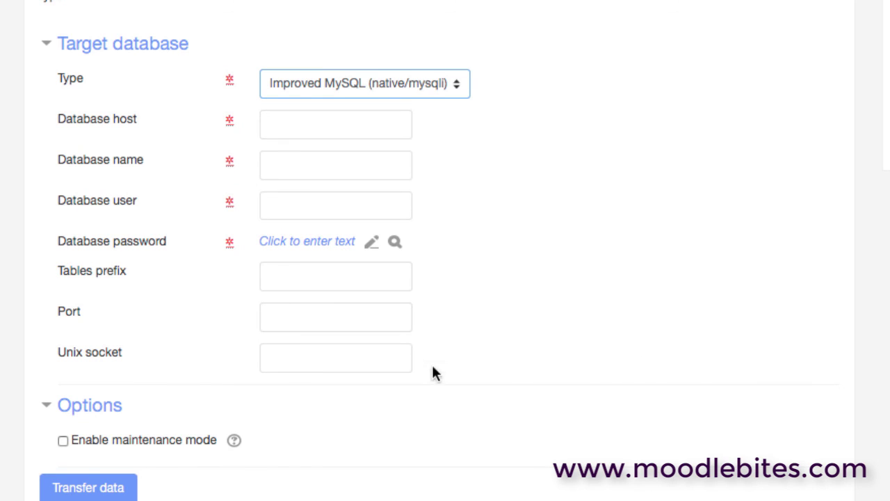